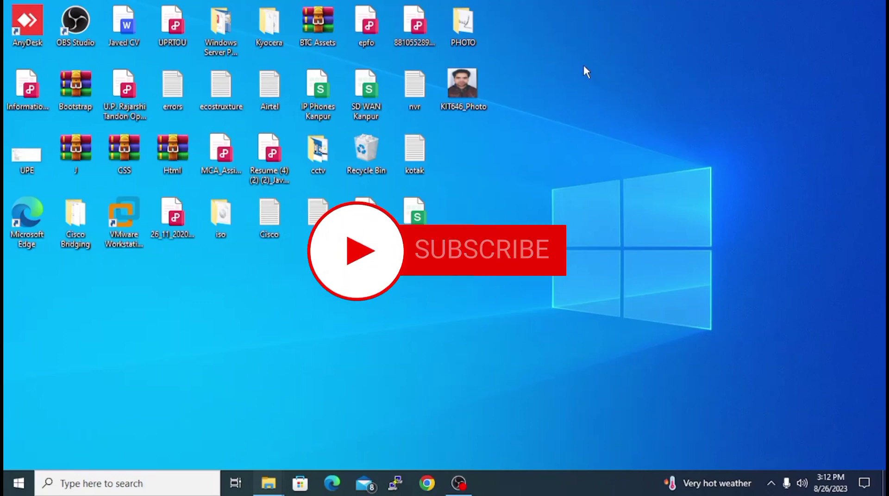
Step: Open the KIT646_Photo image from the desktop in Paint using Open with
right_click(469, 80)
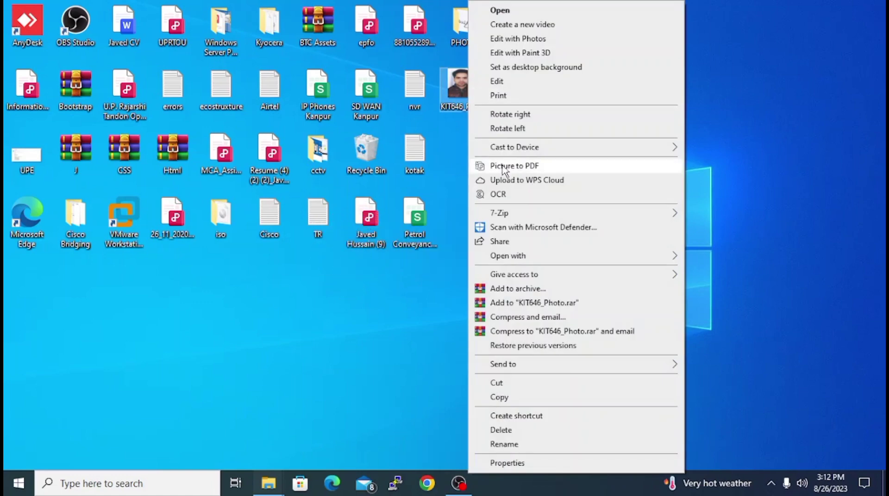
mouse_move(624, 256)
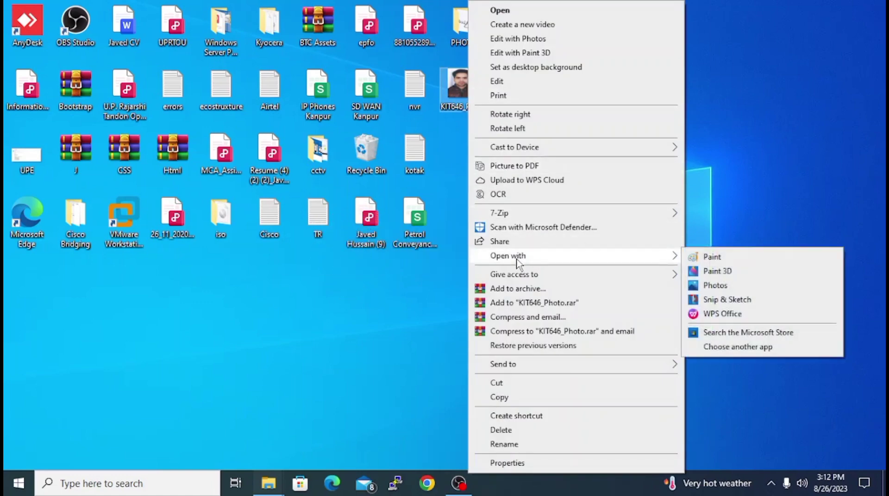
left_click(712, 259)
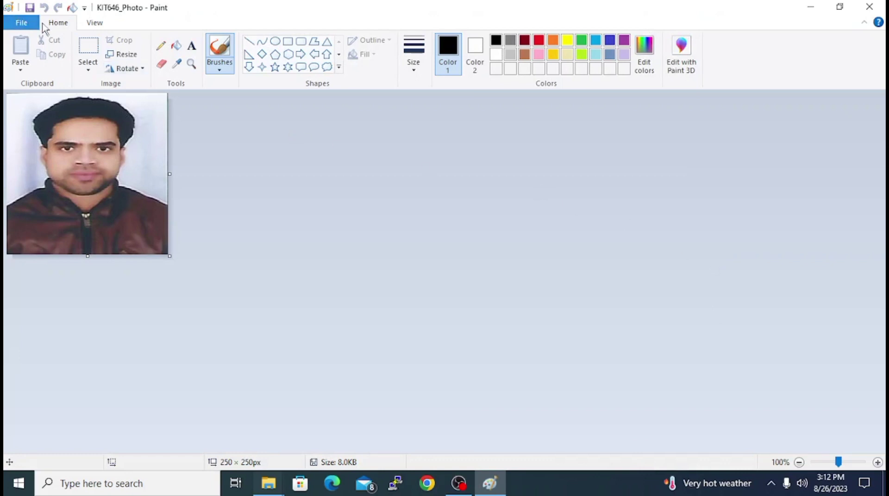
Step: Crop the portrait to a 243 × 232 px rectangle, trimming the photo's edges
left_click(93, 69)
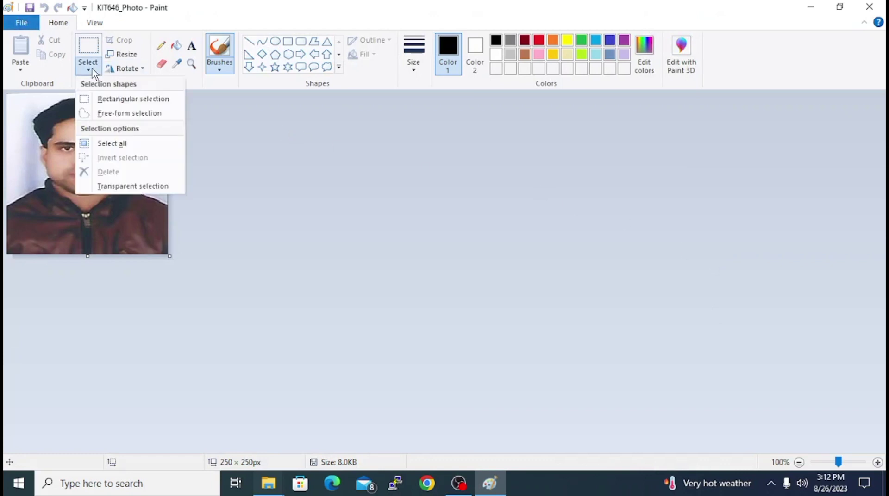
left_click(114, 144)
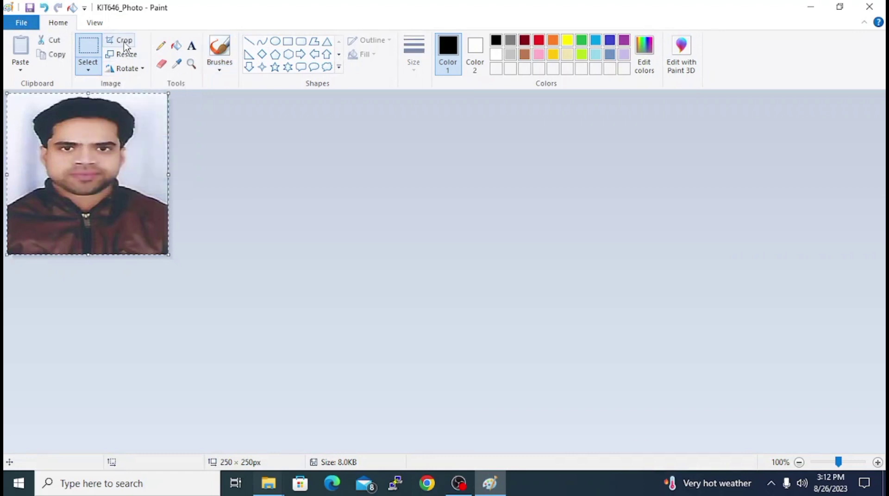
left_click(124, 41)
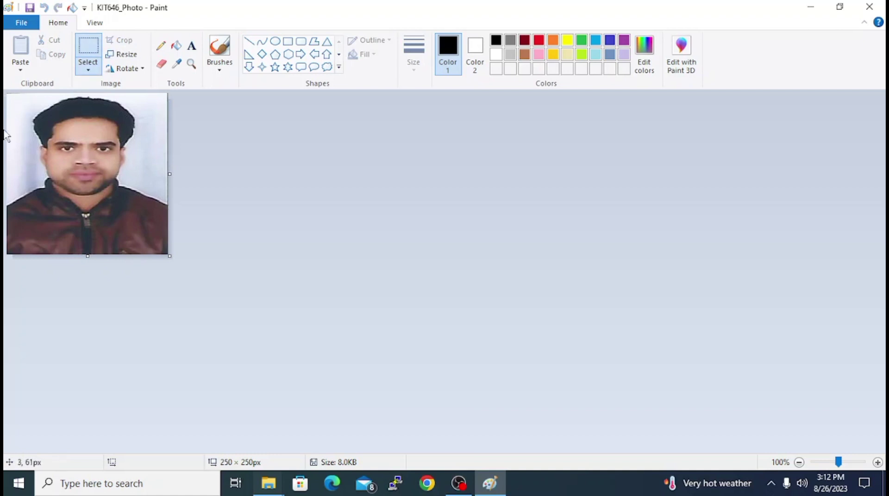
left_click_drag(11, 99, 169, 249)
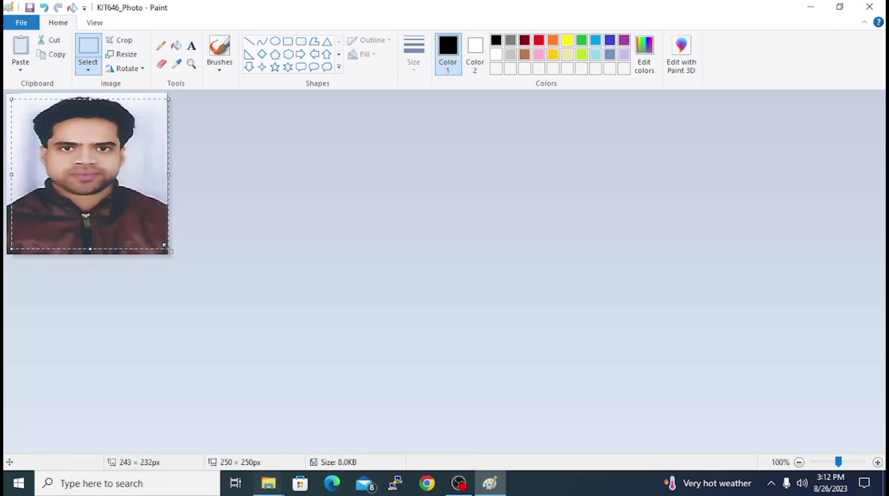
left_click(132, 42)
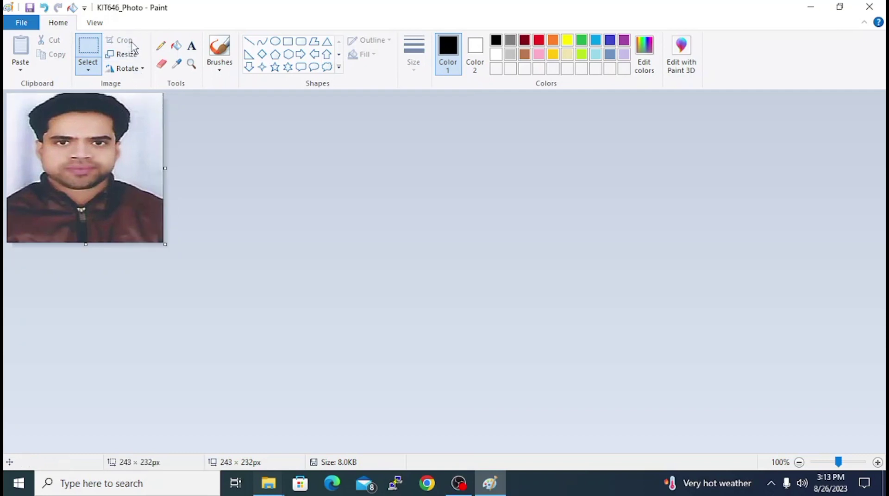
Step: Save the cropped photo to the Desktop as a JPEG named 'a'
left_click(22, 25)
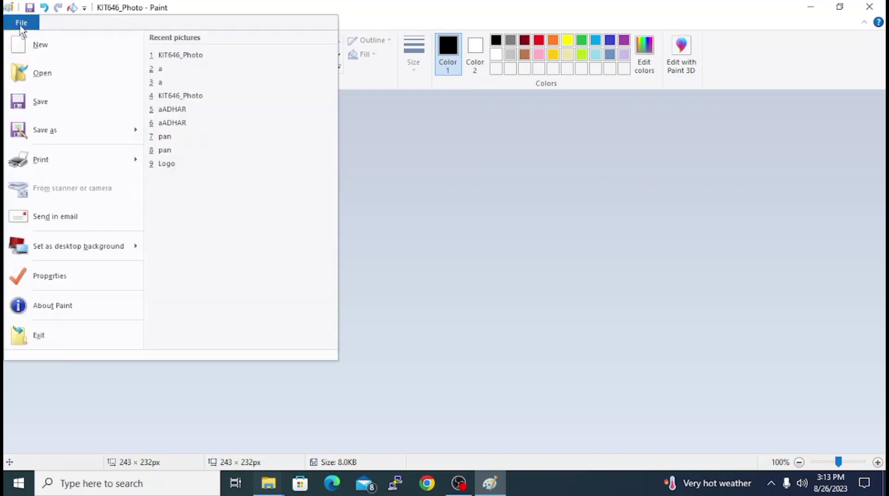
left_click(43, 130)
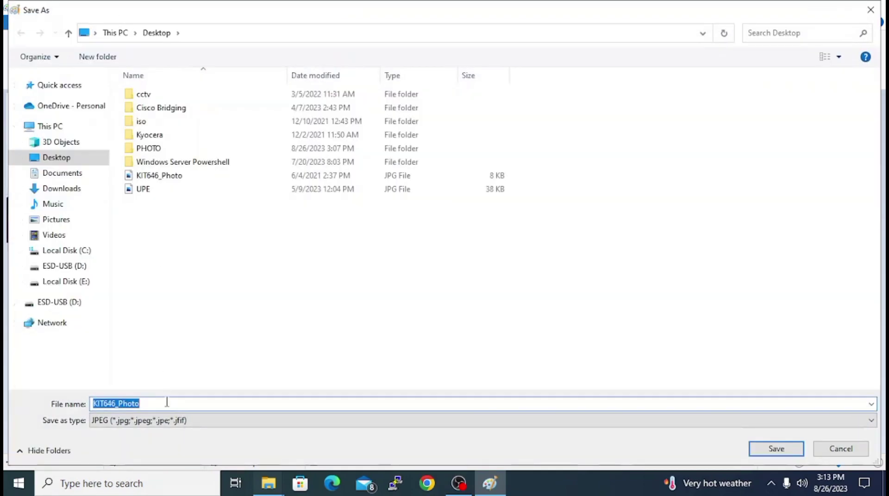
key("BackSpace")
type("a")
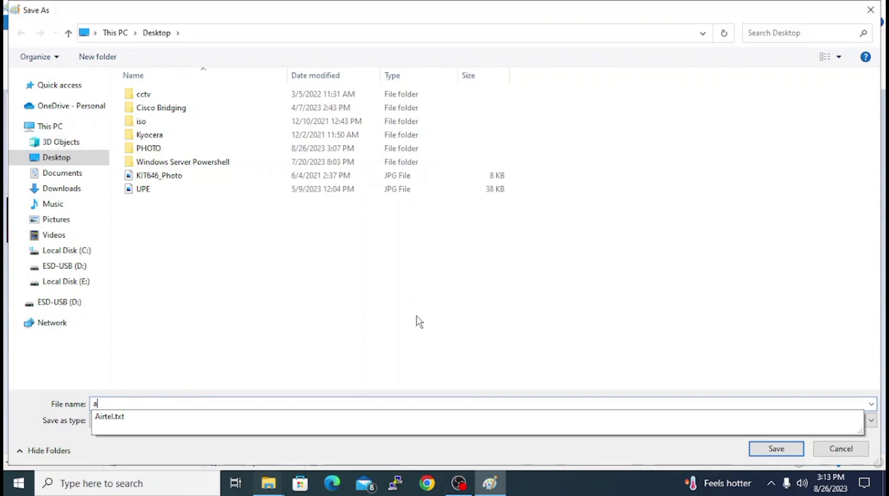
key("Return")
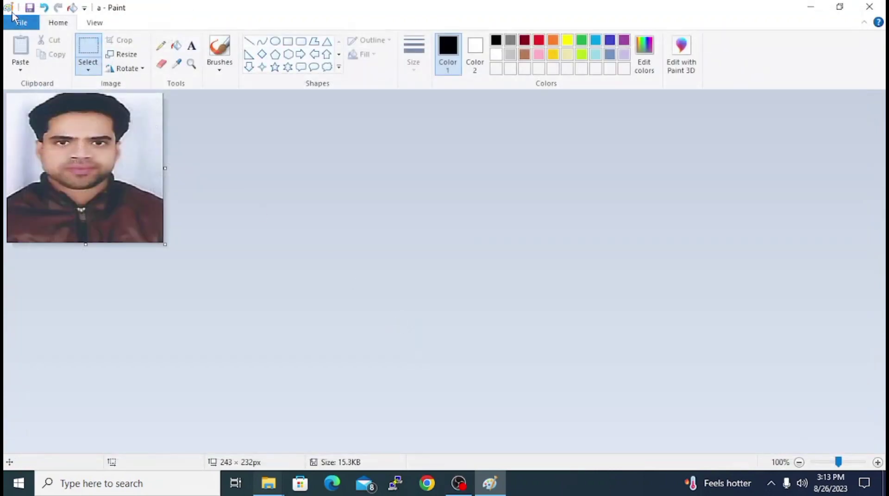
Step: Save another copy named 'a' as a 24-bit Bitmap
left_click(14, 19)
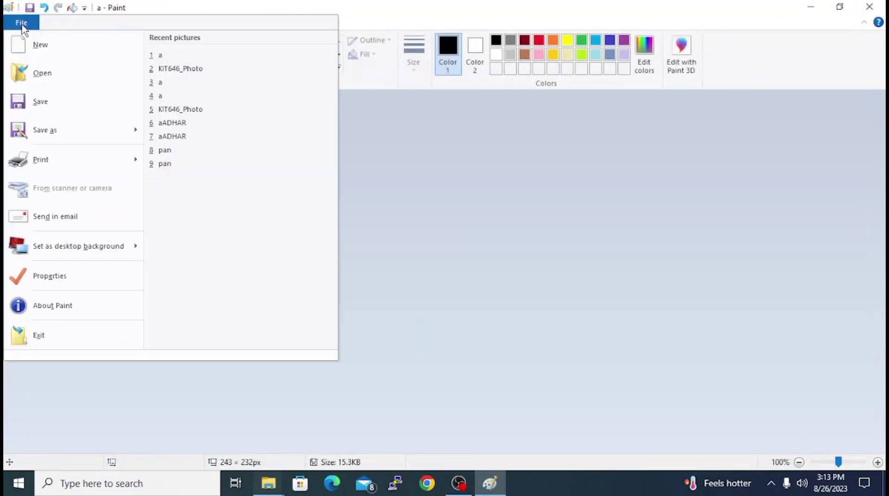
left_click(42, 132)
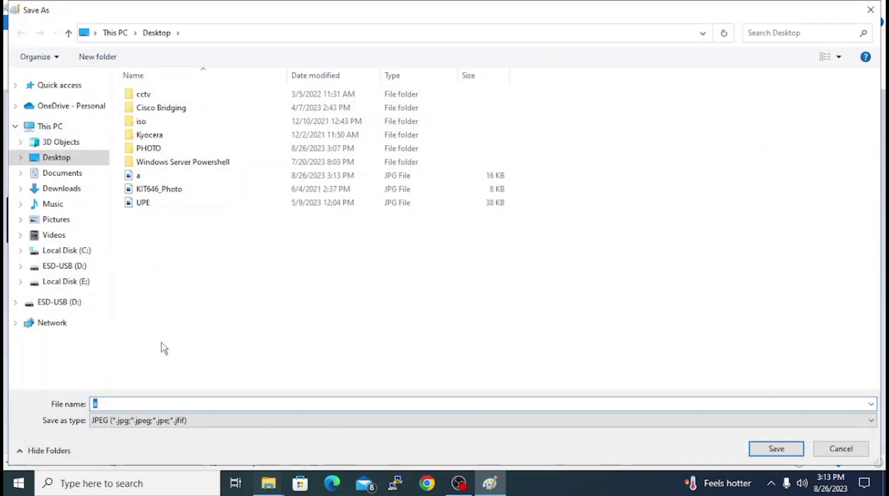
left_click(179, 422)
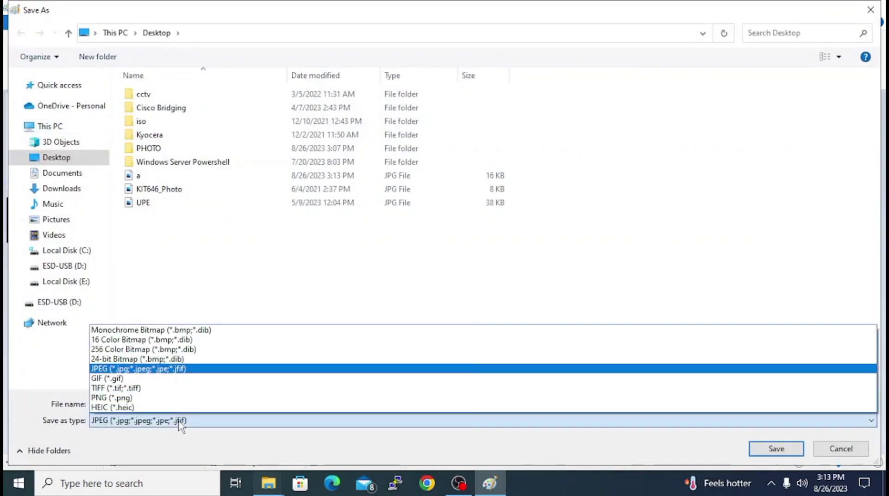
left_click(198, 359)
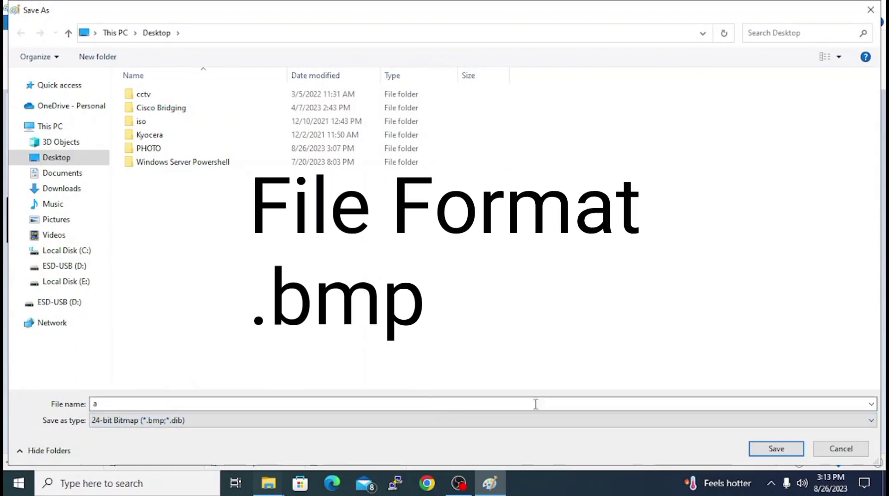
left_click(763, 450)
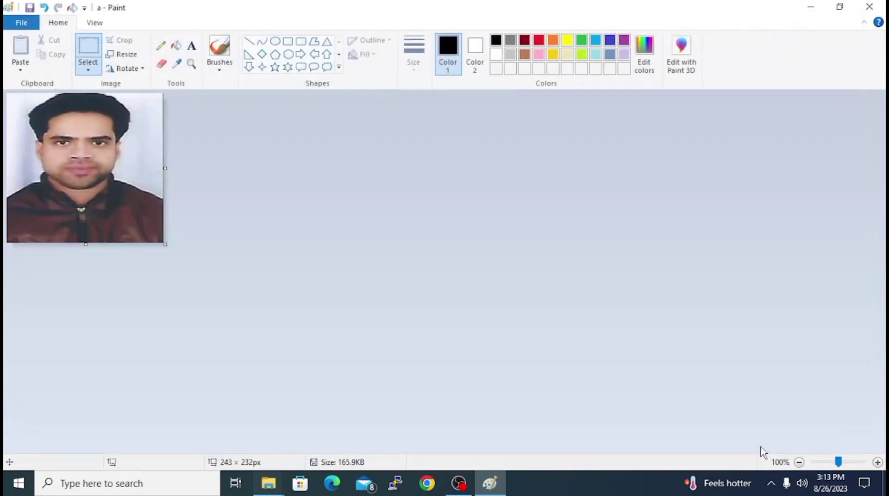
Step: Close Paint and permanently delete the 15.2 KB JPG copy of 'a' with Shift+Delete
left_click(870, 6)
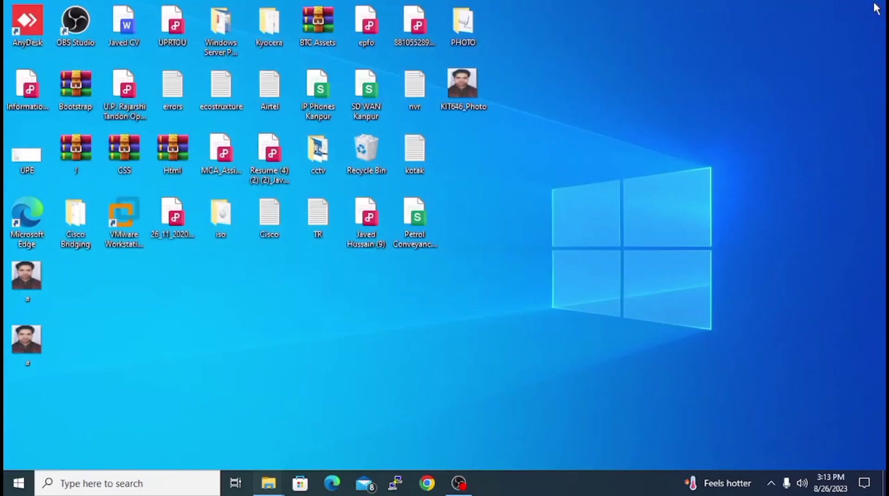
left_click(19, 279)
key("shift+Delete")
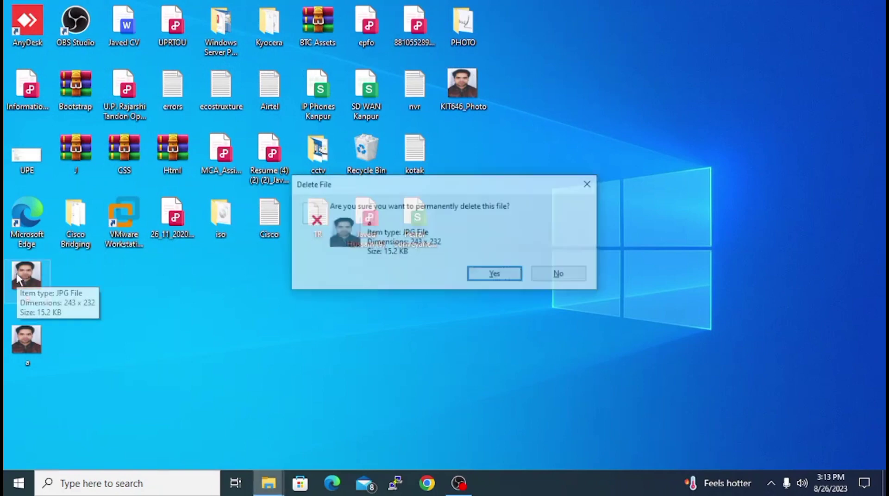
left_click(495, 274)
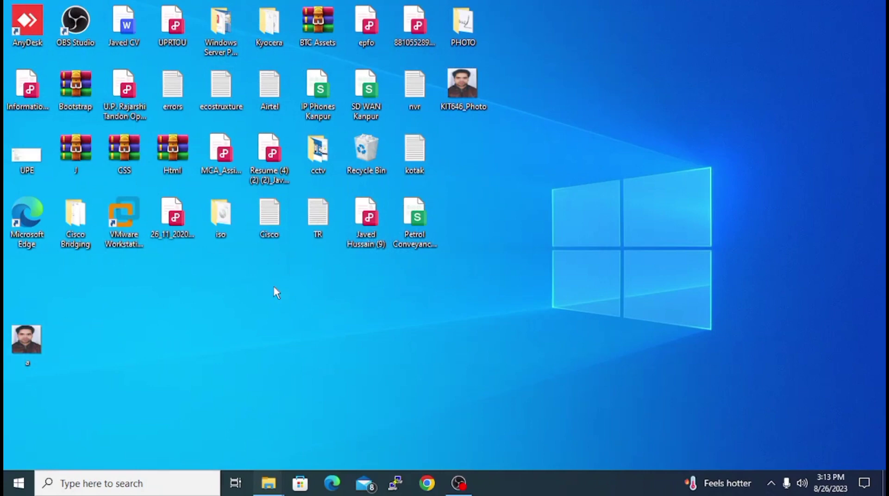
Step: Create a new text document on the desktop from the context menu's New submenu
right_click(487, 188)
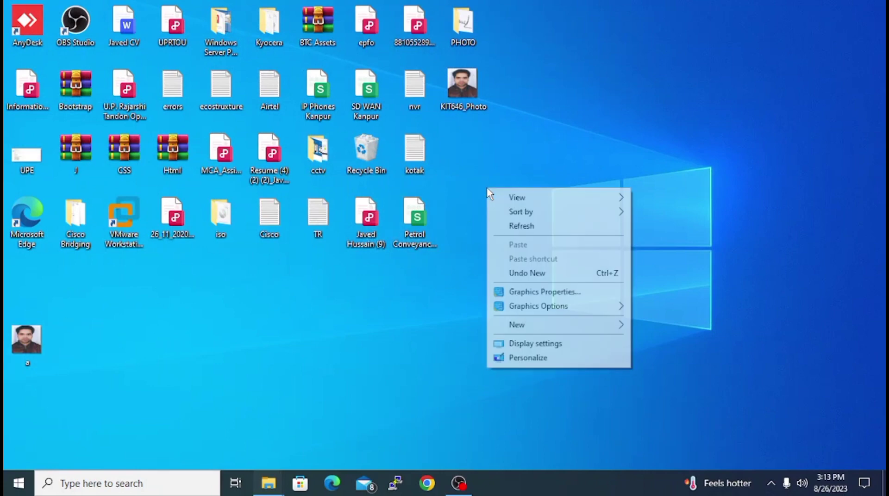
mouse_move(537, 328)
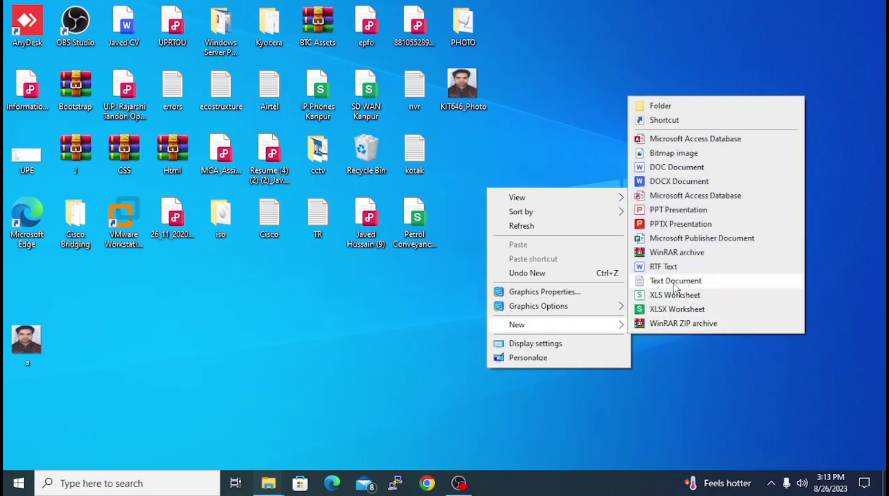
left_click(672, 282)
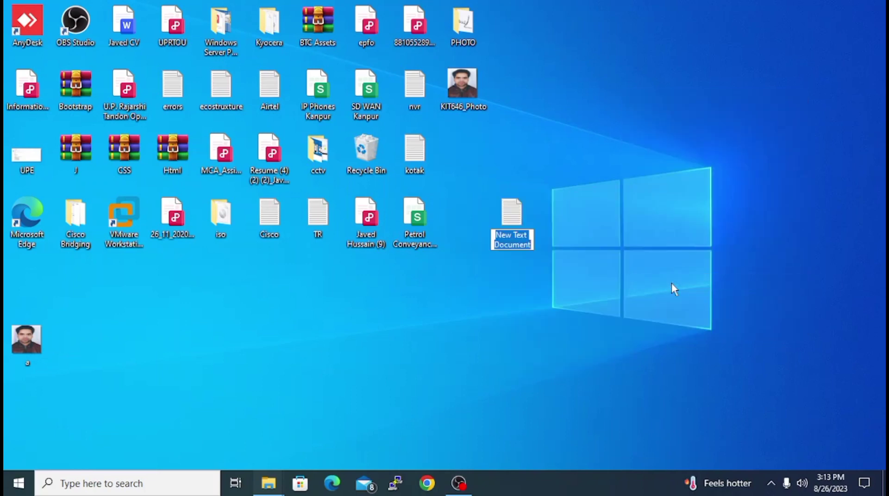
Step: Keep the name 'New Text Document' and open it in a maximized Notepad window
key("Return")
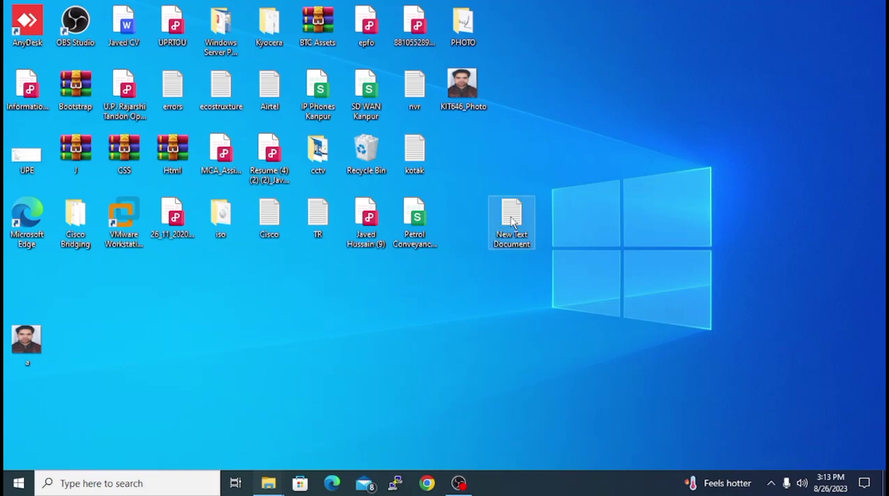
double_click(513, 222)
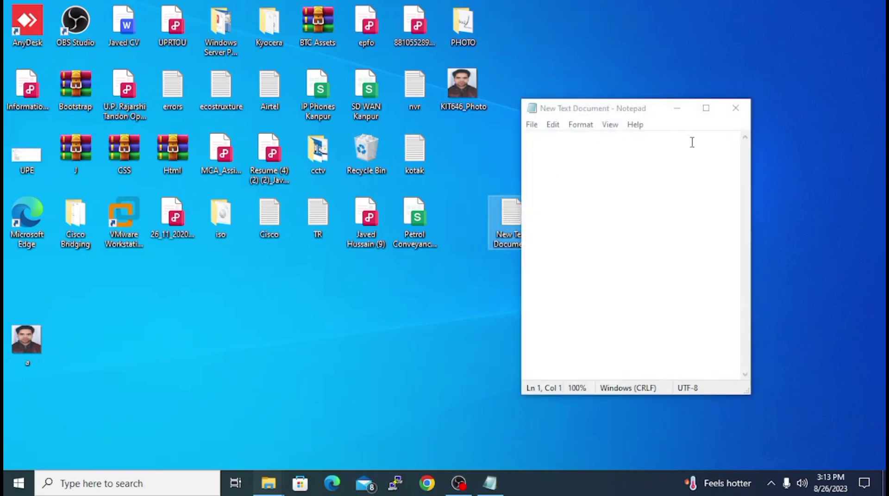
left_click(735, 109)
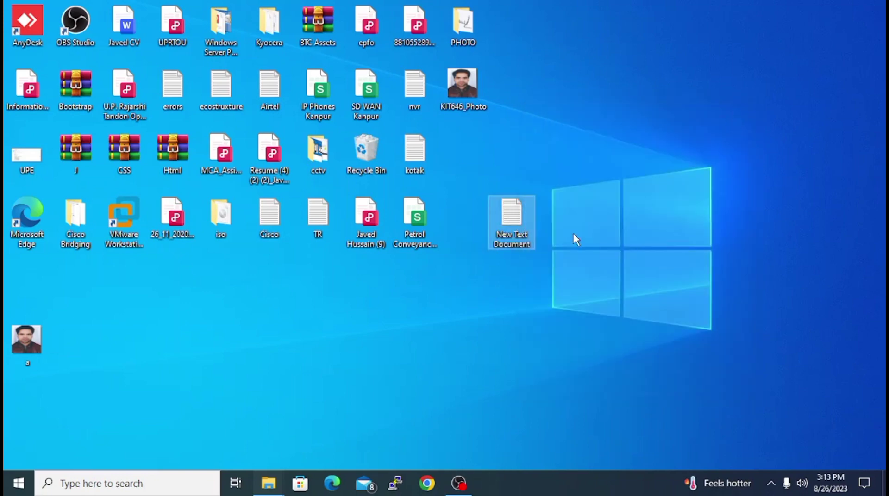
double_click(512, 212)
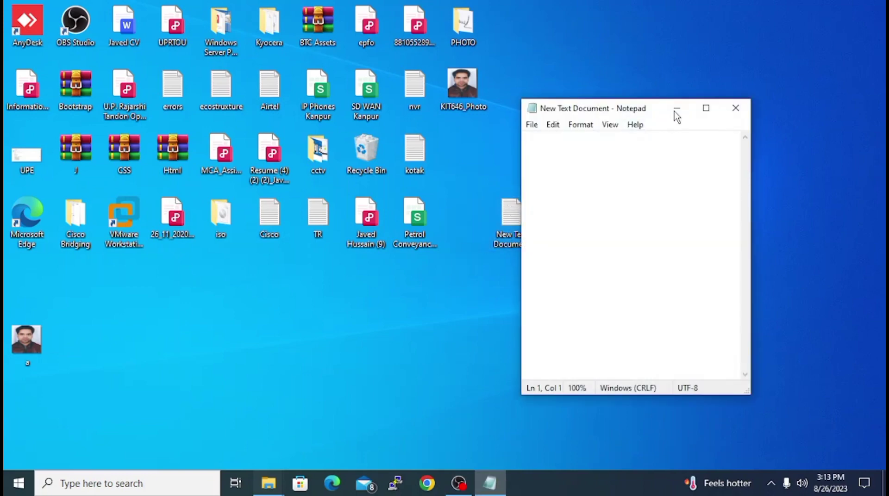
left_click(705, 109)
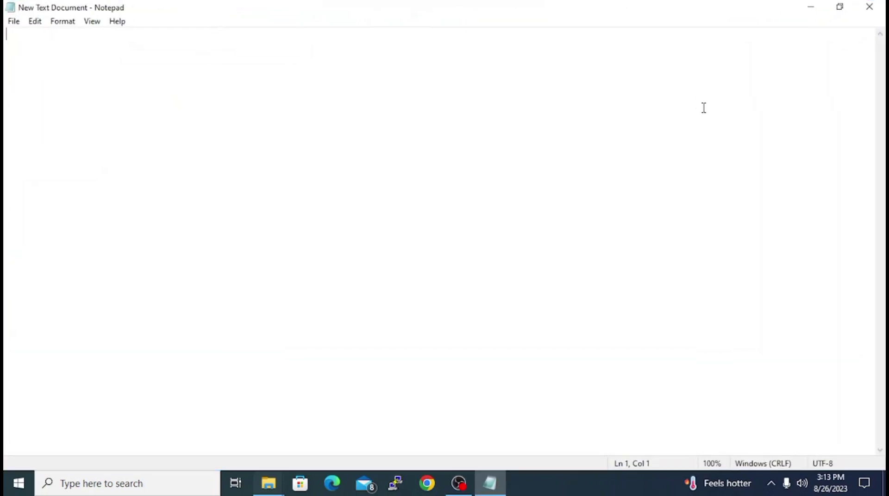
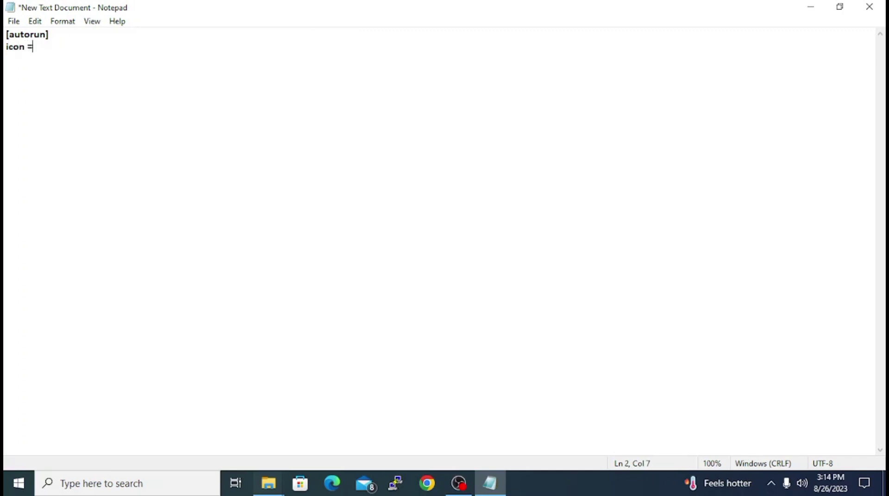
Step: Type 'a.bmp' after 'icon =' on the second line to set the drive icon file
type("a.bmp")
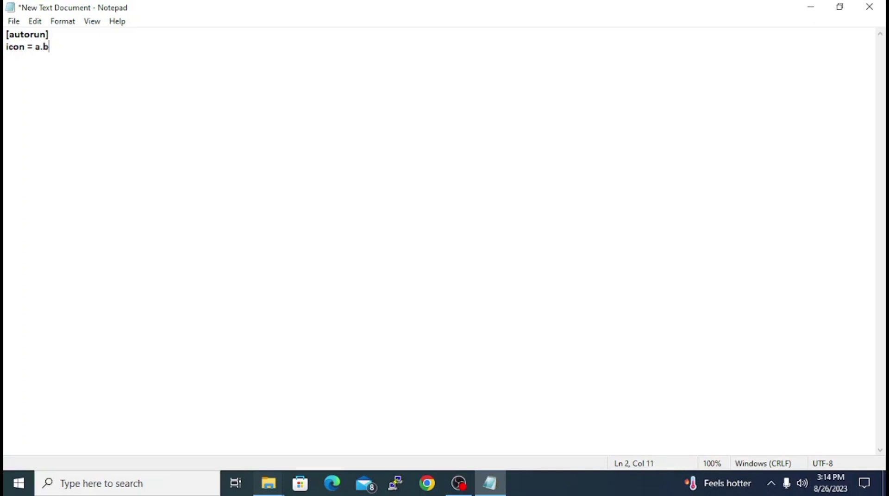
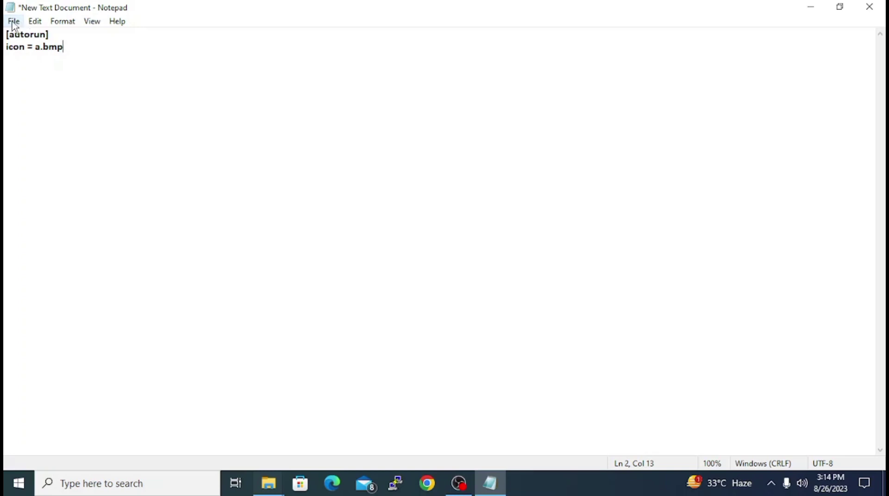
Step: In Save As on the Desktop, replace the default file name with 'autorun'
left_click(15, 22)
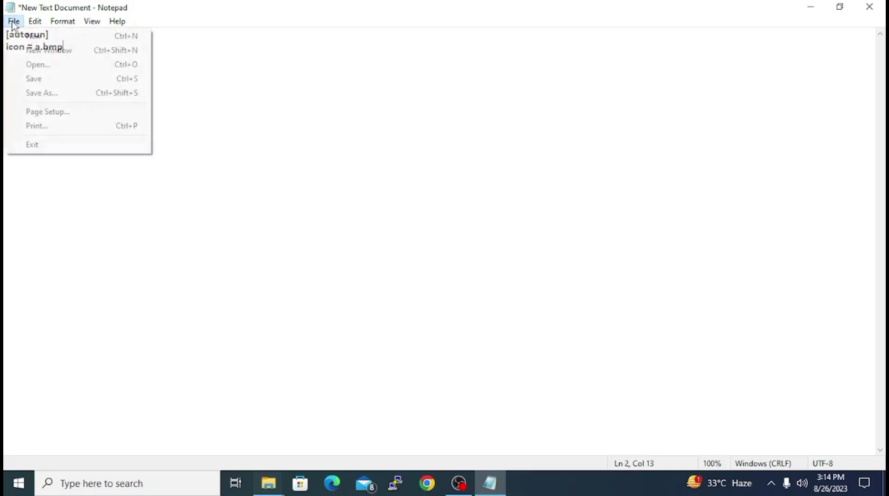
left_click(42, 94)
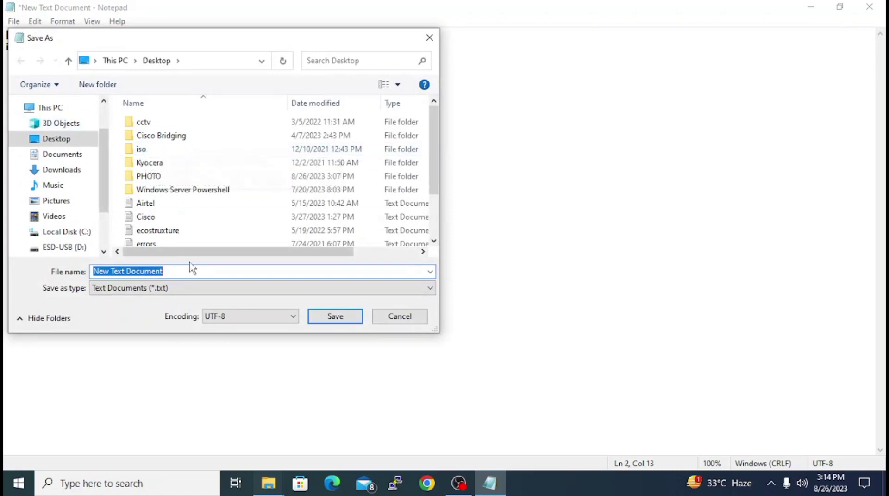
key("BackSpace")
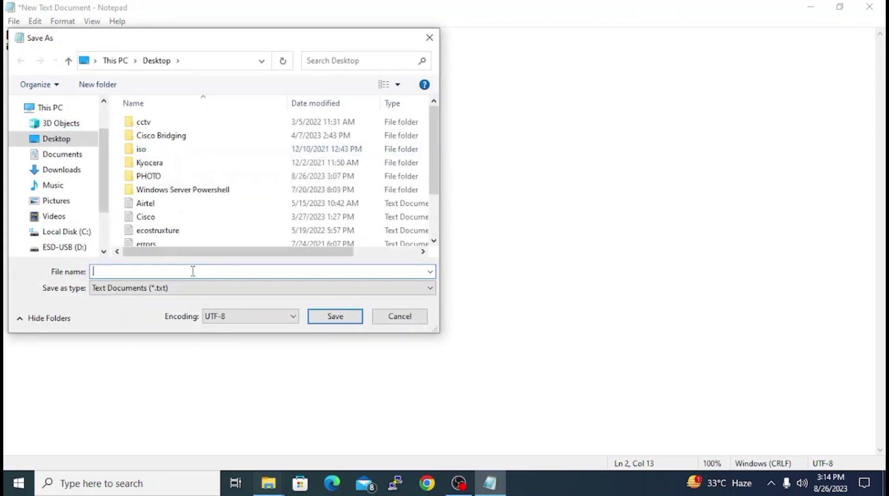
type("autorun")
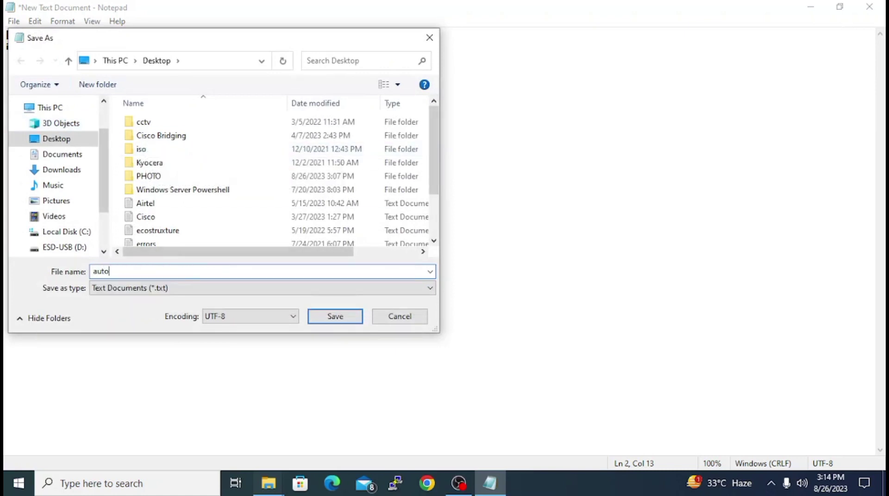
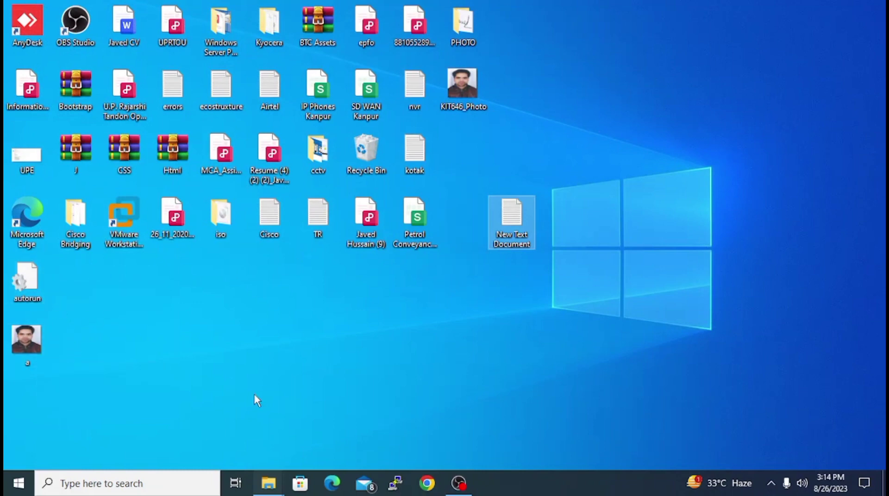
Step: Close the extra Videos window, then minimize File Explorer to check photo 'a' on the desktop
mouse_move(269, 484)
mouse_move(269, 399)
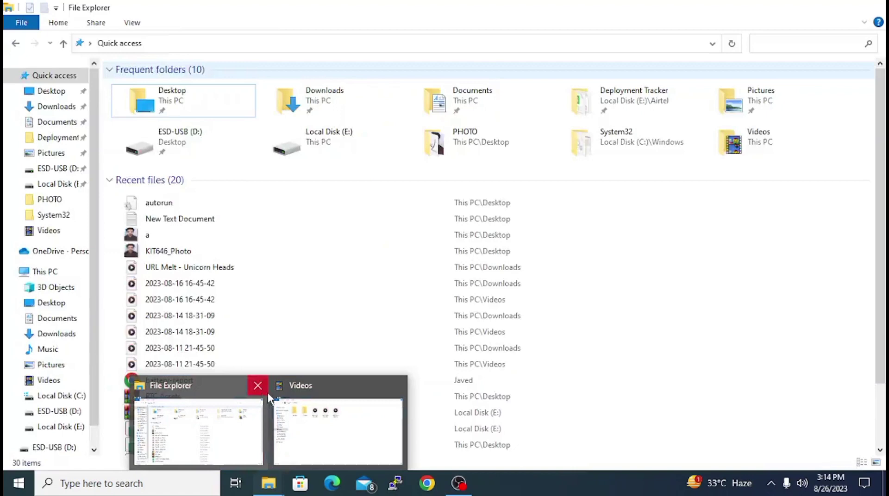
left_click(399, 384)
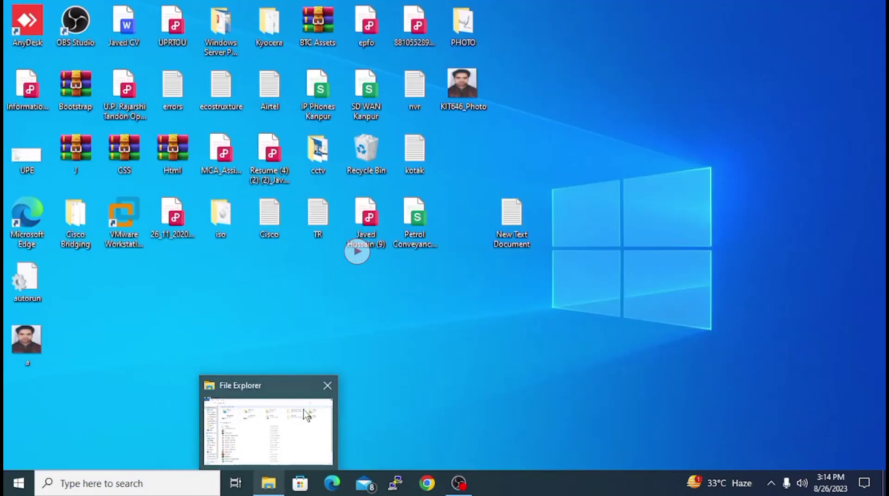
left_click(306, 413)
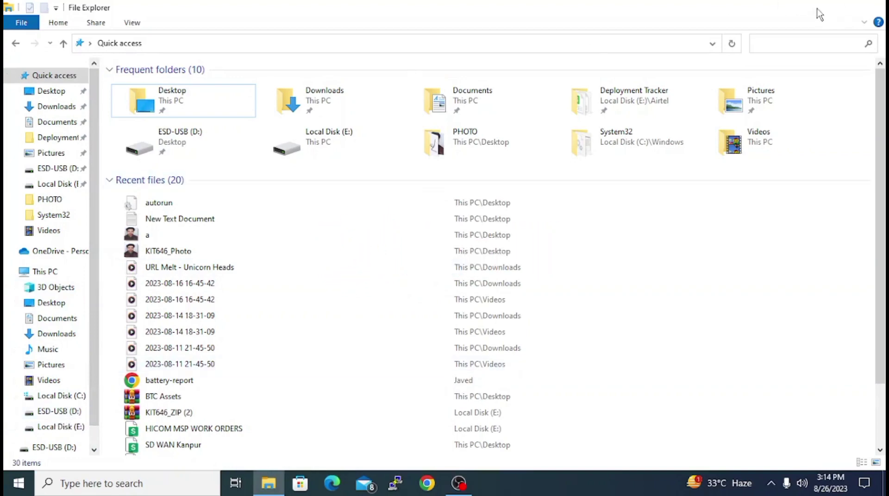
left_click(817, 9)
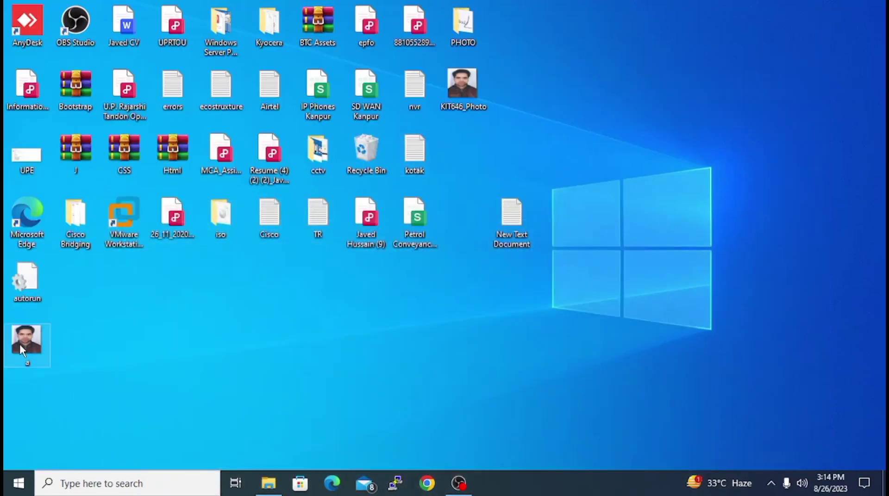
mouse_move(20, 347)
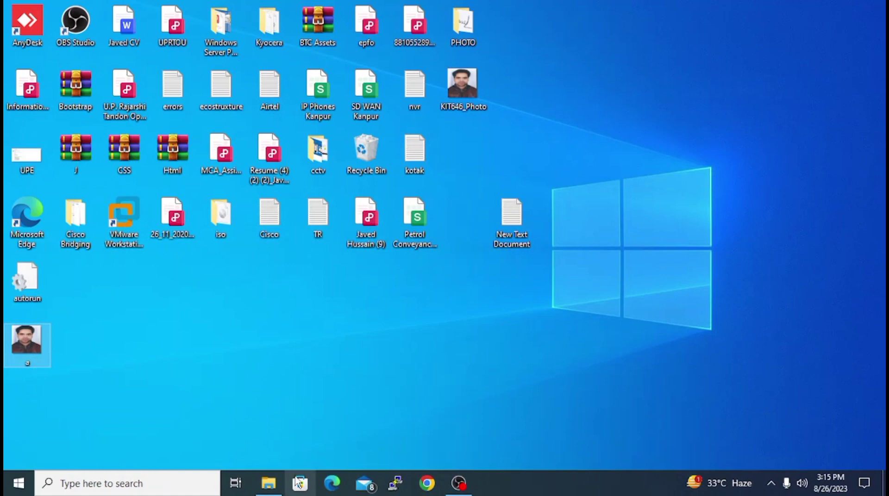
Step: Paste photo 'a' into the root of ESD-USB (D:), then minimize File Explorer to reach the autorun file
mouse_move(279, 484)
left_click(274, 446)
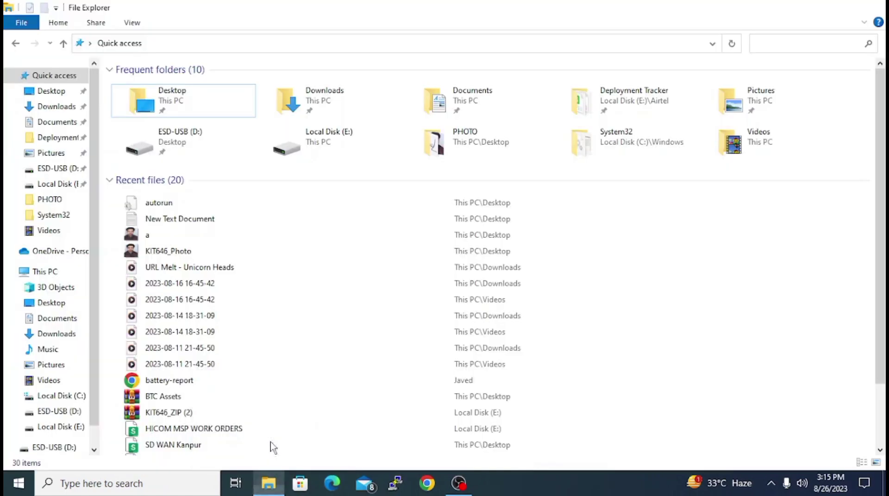
left_click(59, 411)
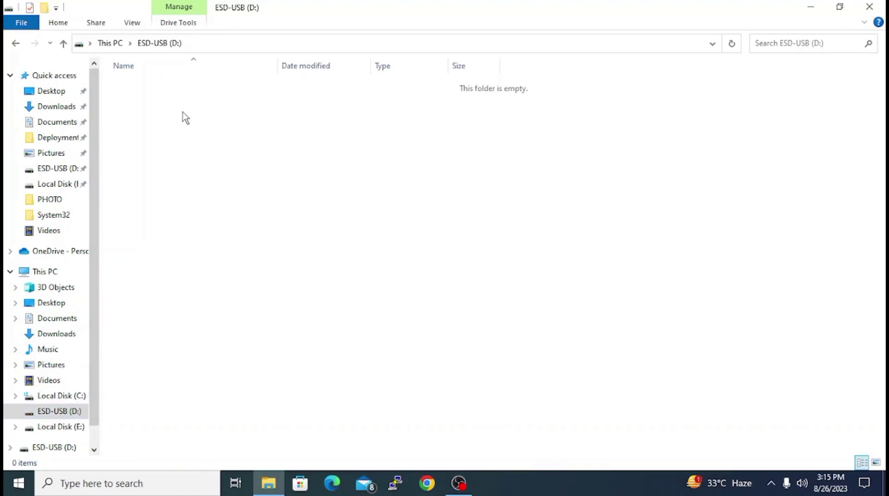
key("ctrl+v")
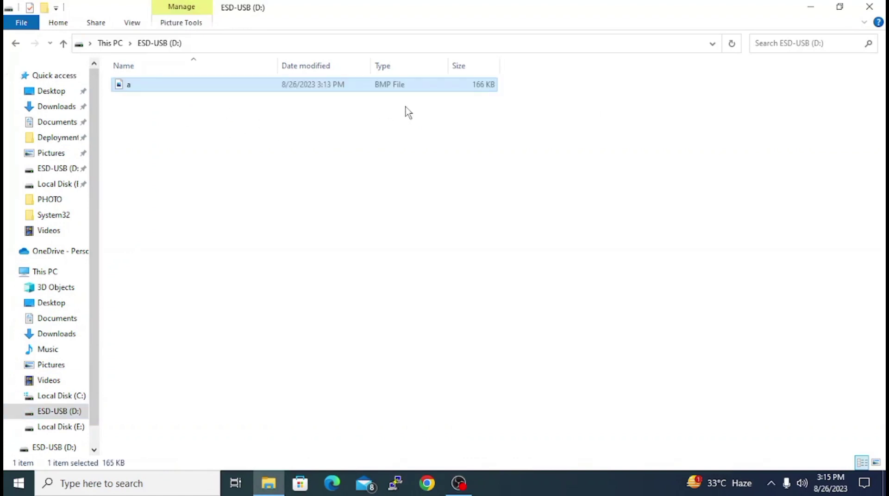
left_click(812, 10)
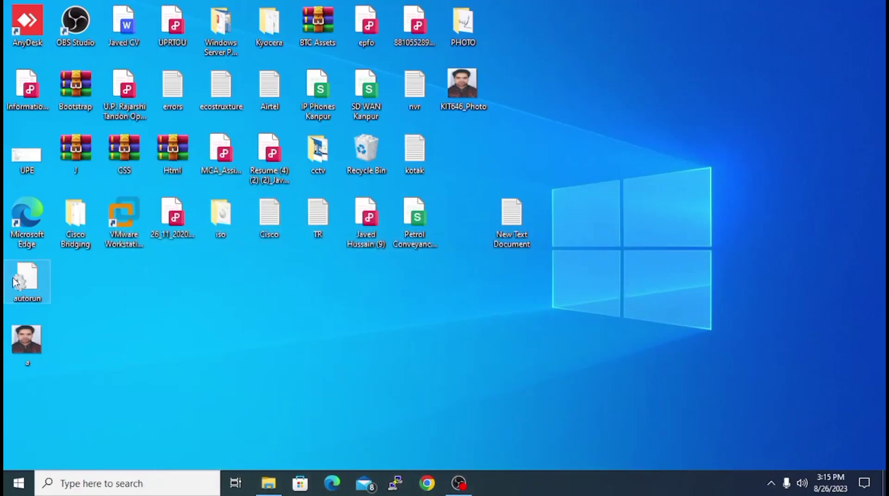
mouse_move(16, 282)
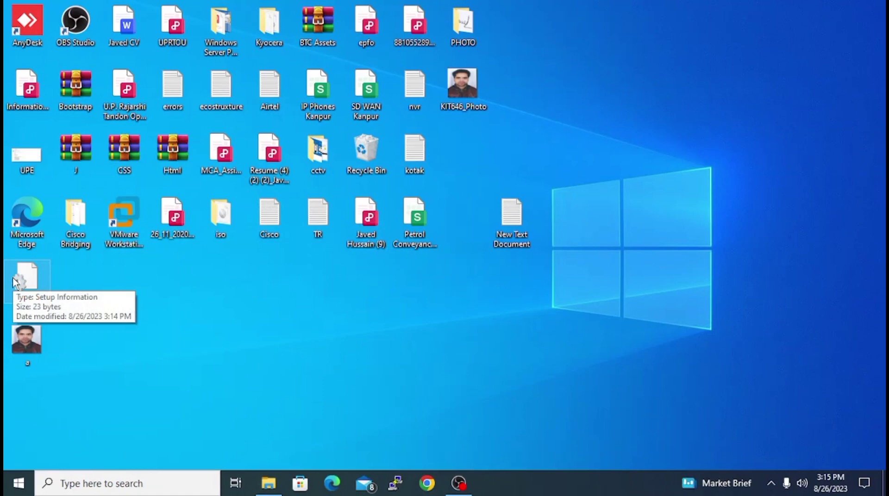
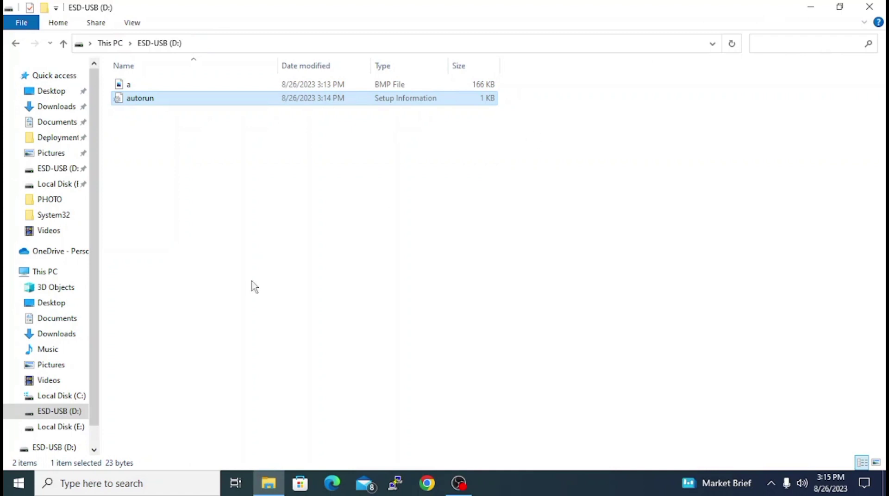
Step: Go to This PC and select the ESD-USB (D:) drive
left_click(54, 272)
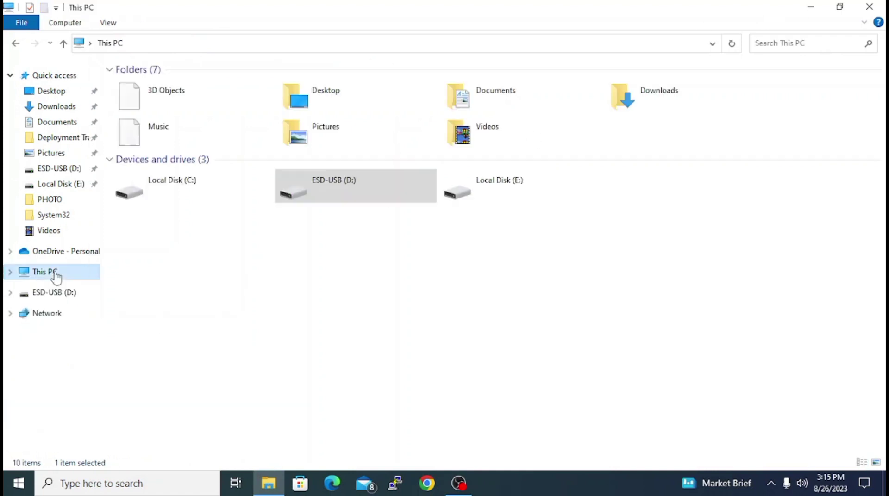
left_click(376, 181)
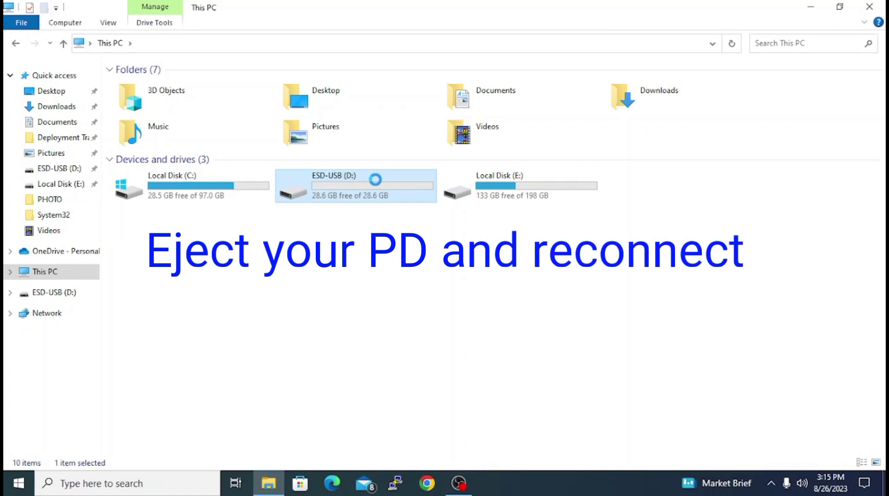
Step: Eject ESD-USB (D:), then close the drive window that opens on reconnect
right_click(376, 180)
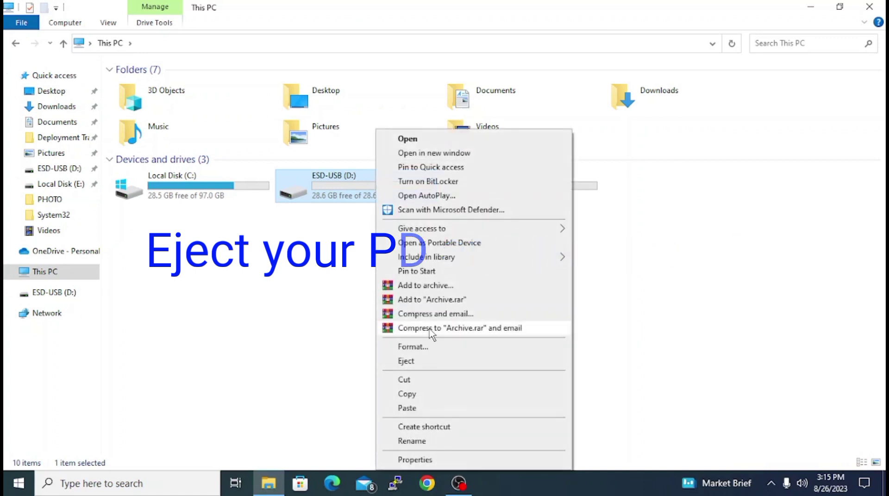
left_click(407, 361)
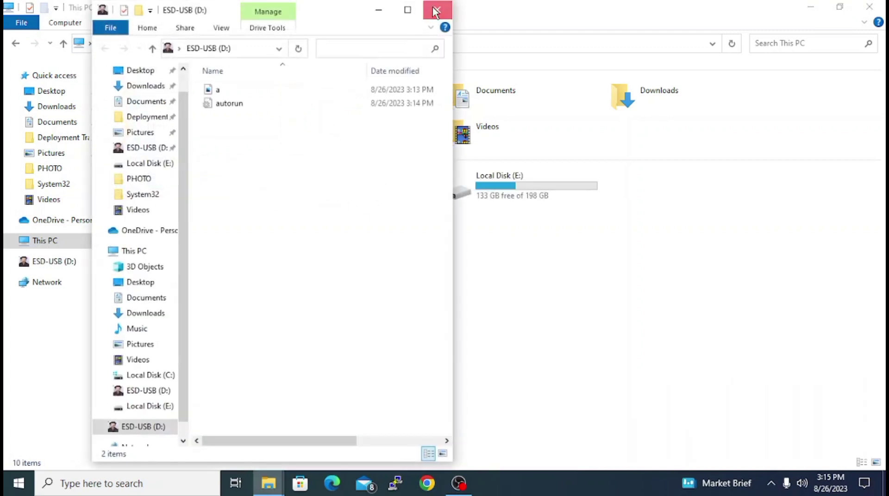
left_click(430, 5)
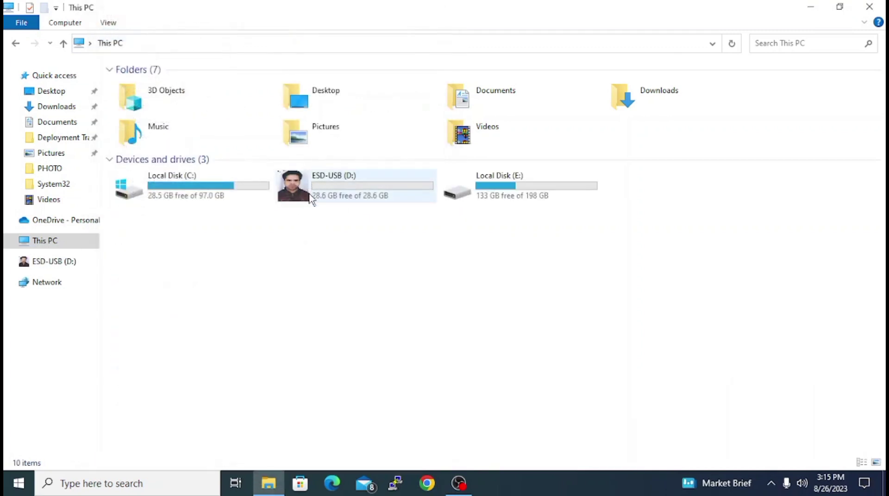